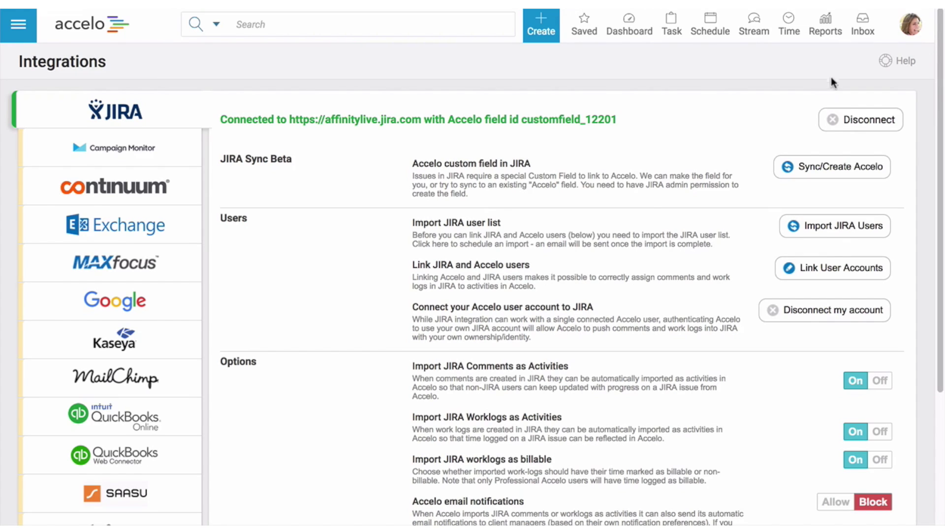
Step: Disconnect the existing JIRA integration from Accelo's Integrations settings
{"action": "left_click", "coordinate": [911, 23]}
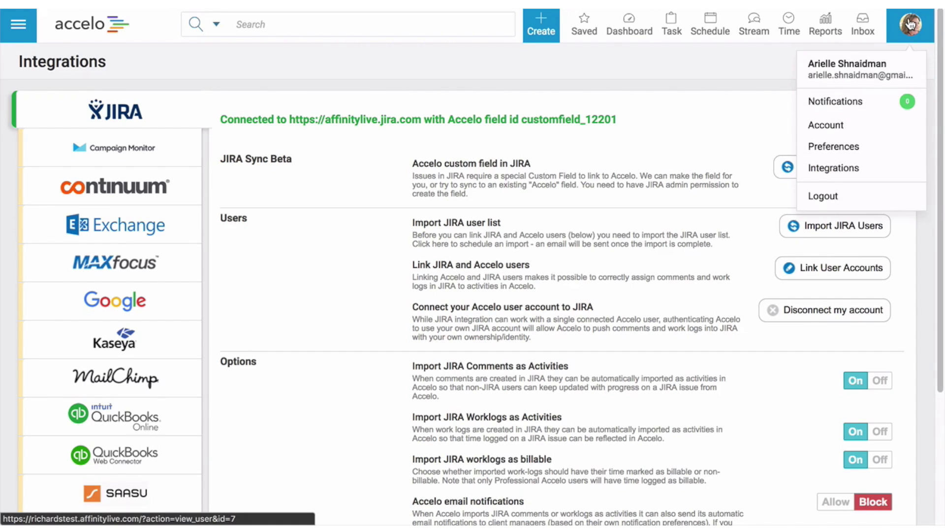
{"action": "left_click", "coordinate": [895, 167]}
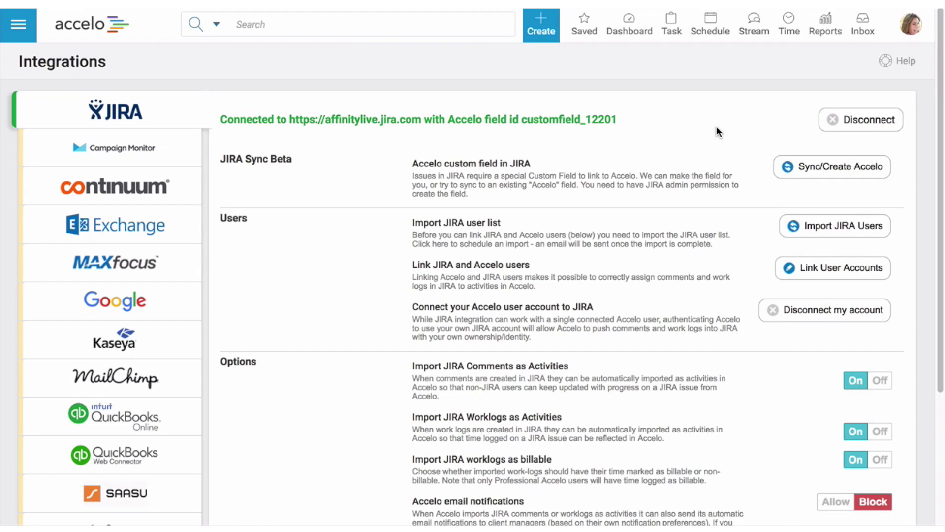
{"action": "left_click", "coordinate": [832, 121]}
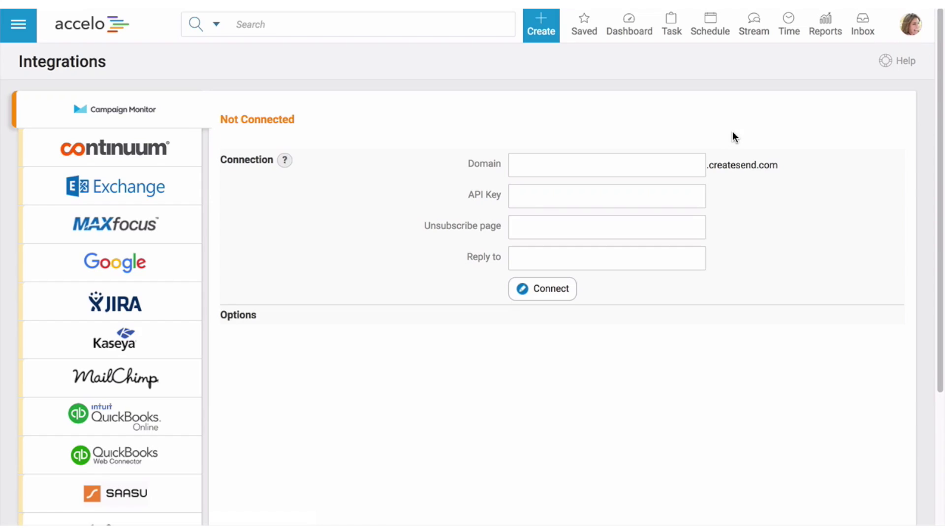
{"action": "left_click", "coordinate": [156, 299]}
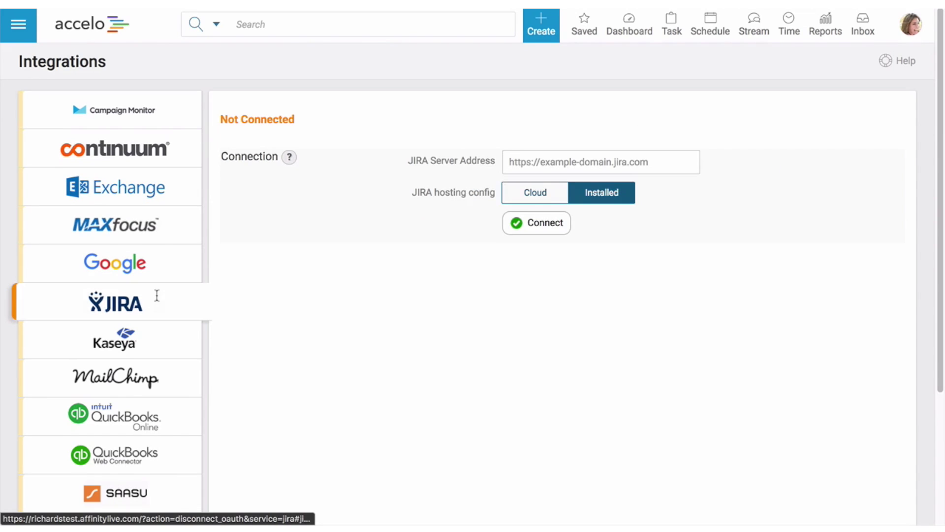
{"action": "left_click", "coordinate": [522, 156]}
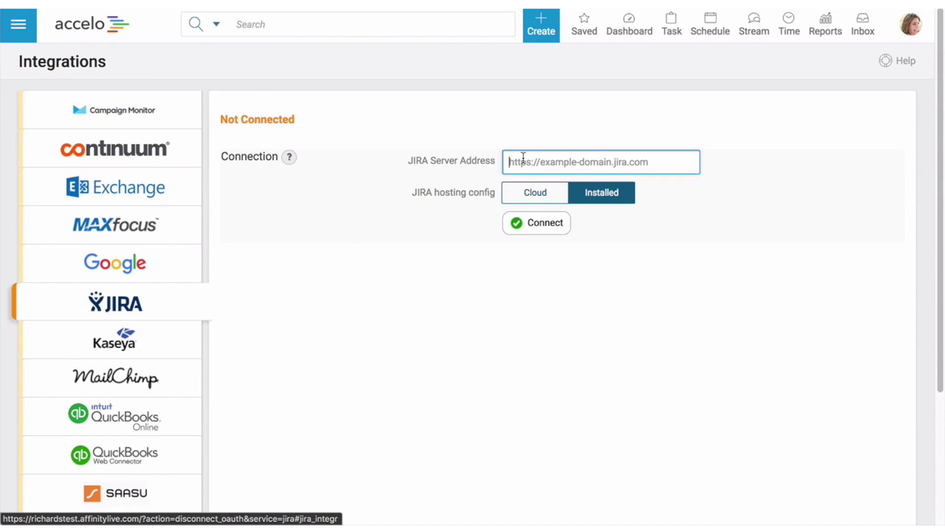
{"action": "type", "text": "https://affinitylive.jira.com"}
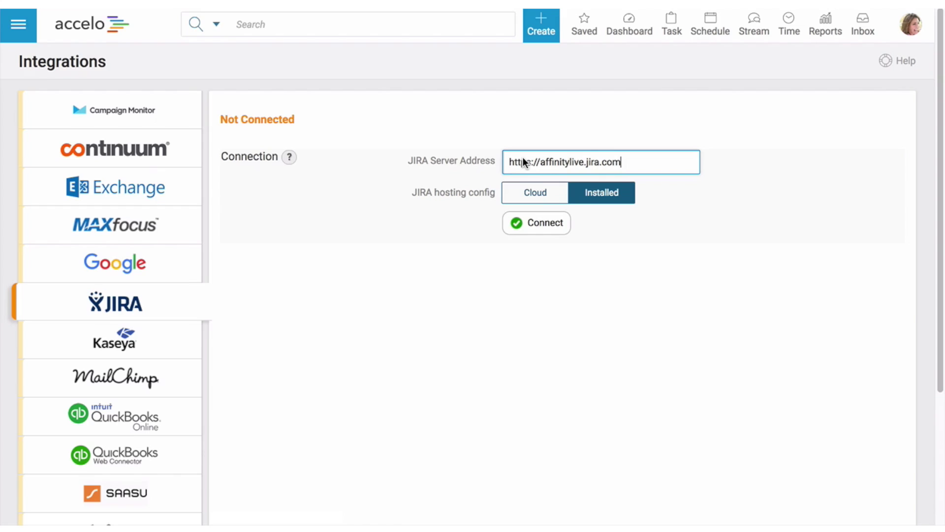
{"action": "left_click", "coordinate": [545, 224]}
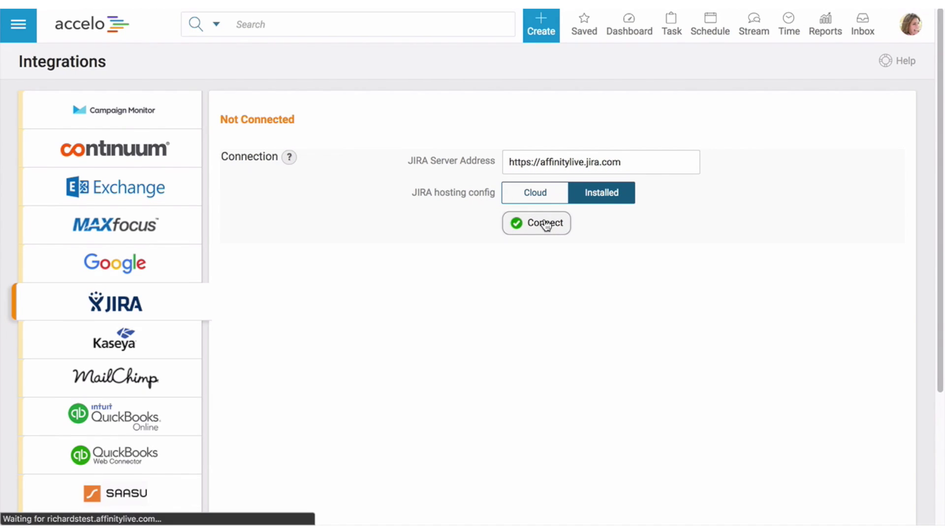
{"action": "left_click", "coordinate": [407, 217]}
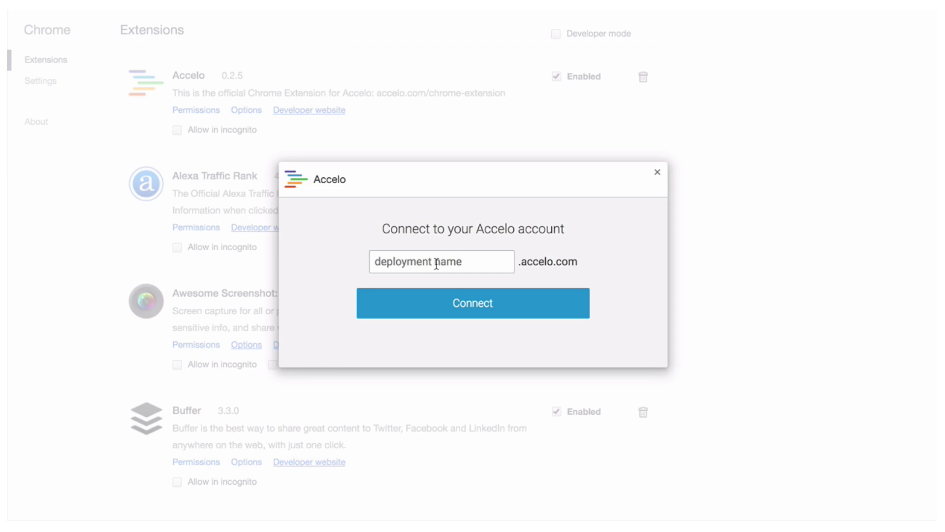
Step: Connect the Chrome extension to the Accelo deployment 'richardstest'
{"action": "left_click", "coordinate": [437, 260]}
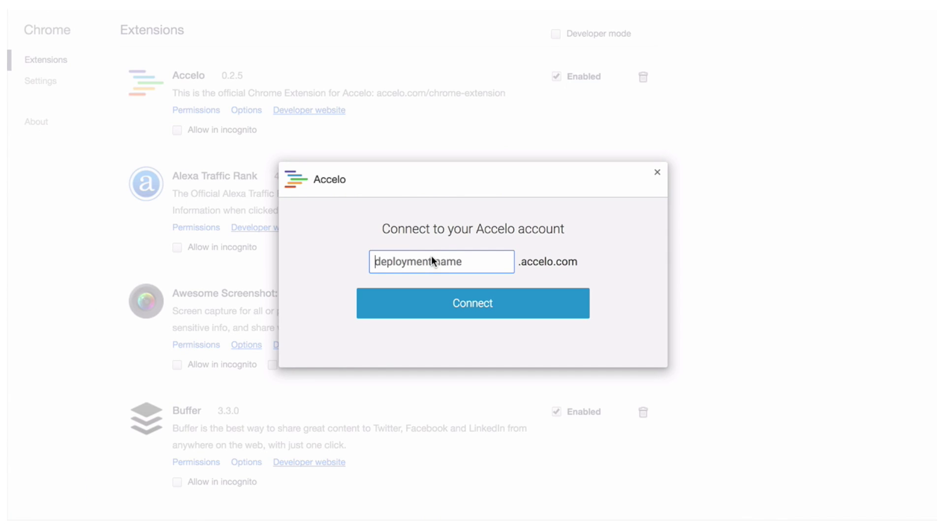
{"action": "type", "text": "richardstest"}
{"action": "left_click", "coordinate": [460, 304]}
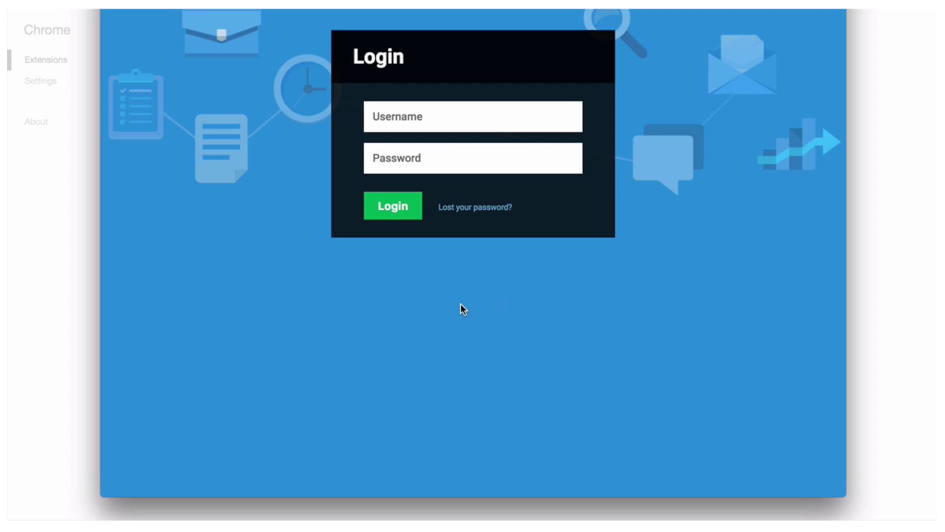
Step: Sign in with the Accelo account username and password, then dismiss the success message
{"action": "left_click", "coordinate": [441, 122]}
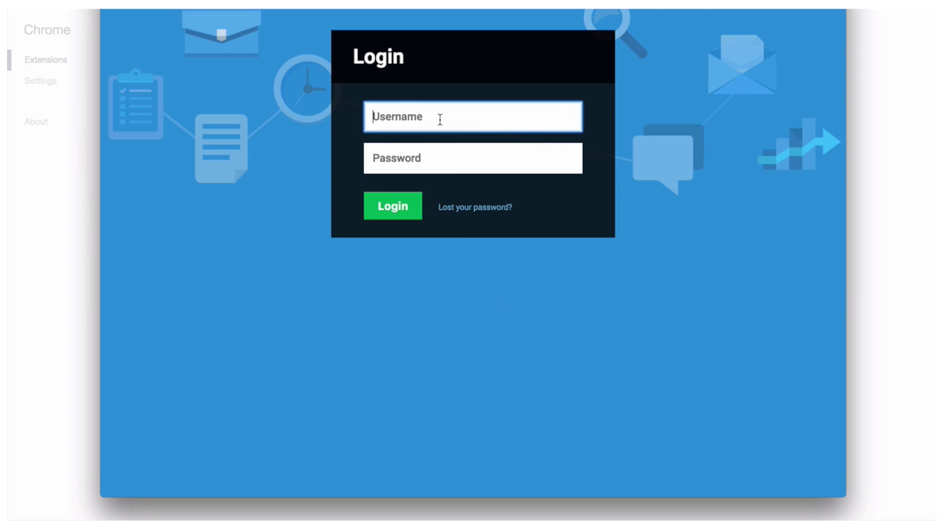
{"action": "left_click", "coordinate": [472, 158]}
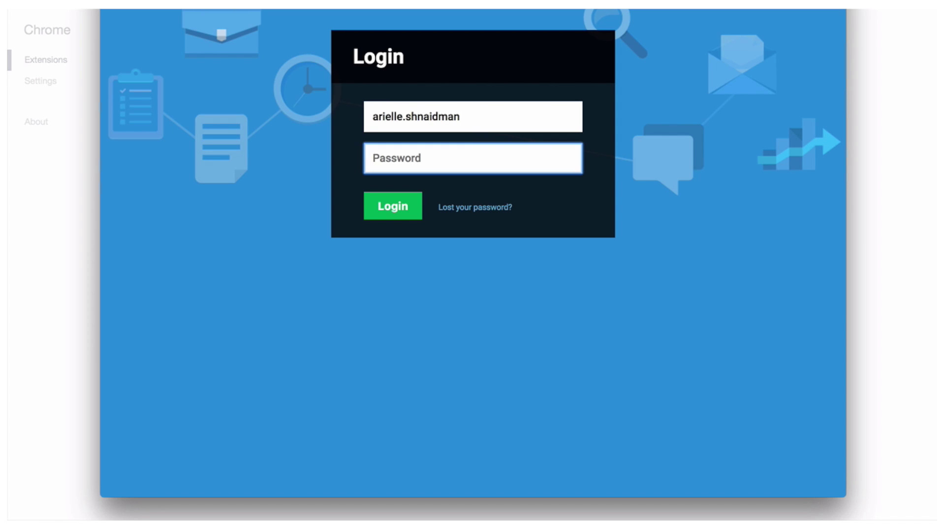
{"action": "type", "text": "****"}
{"action": "left_click", "coordinate": [393, 212]}
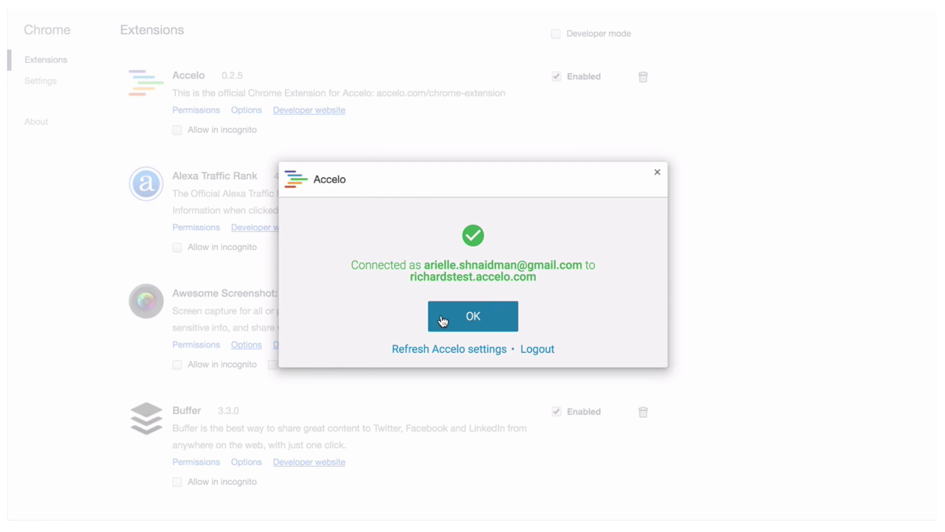
{"action": "left_click", "coordinate": [447, 329]}
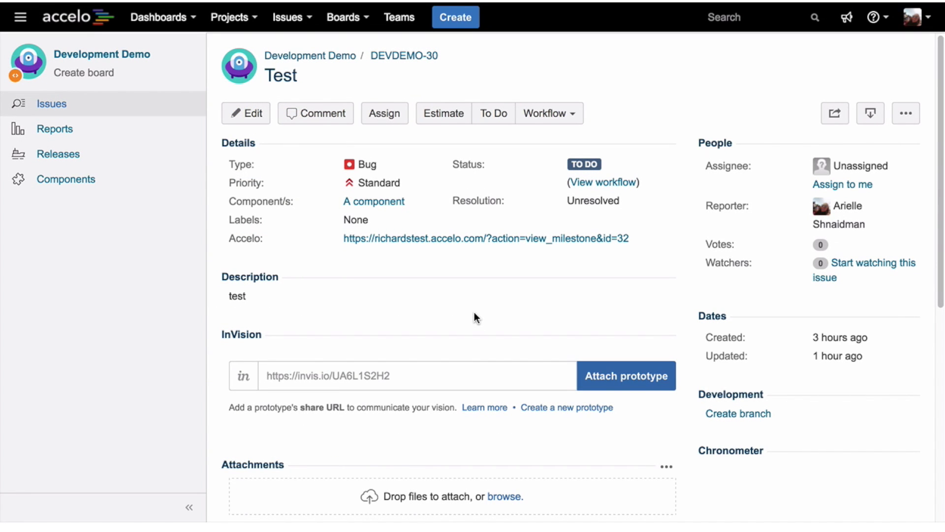
Step: Start a new JIRA issue with summary 'test', component A and description 'test'
{"action": "left_click", "coordinate": [454, 22]}
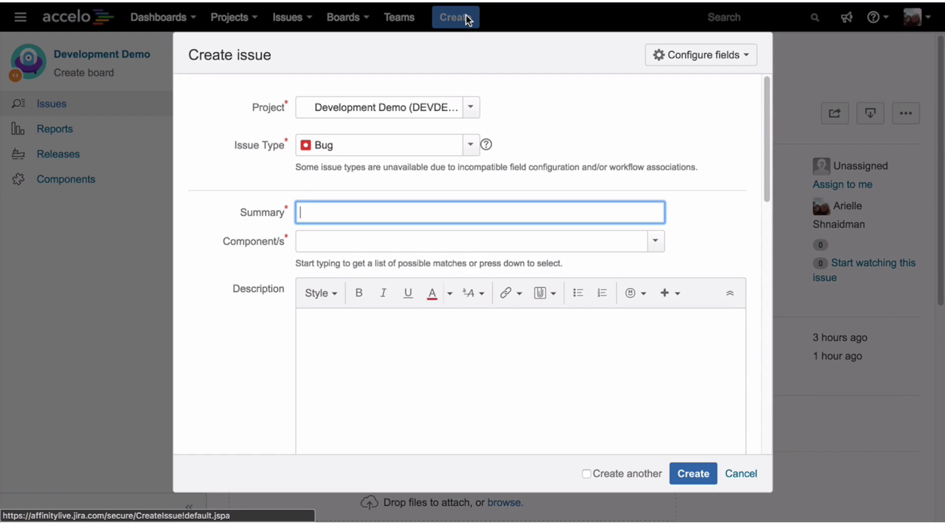
{"action": "type", "text": "test"}
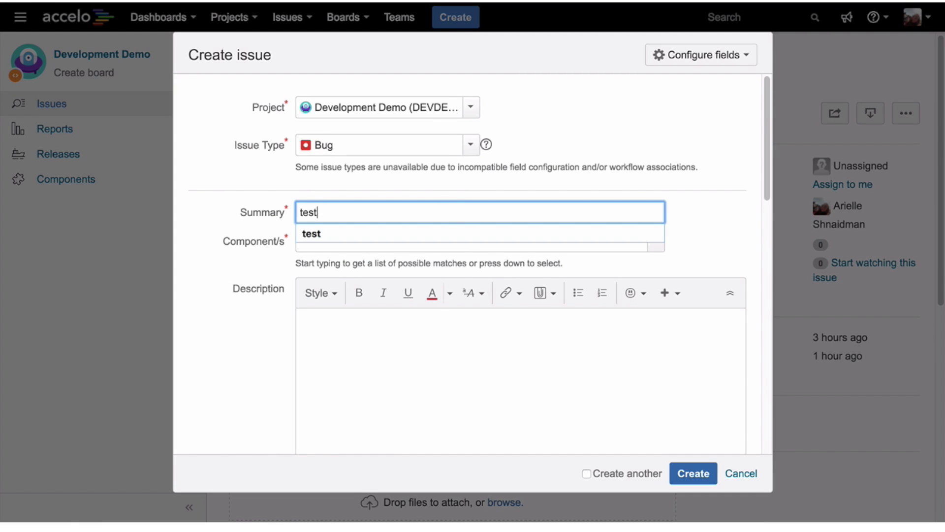
{"action": "left_click", "coordinate": [440, 226]}
{"action": "left_click", "coordinate": [432, 237]}
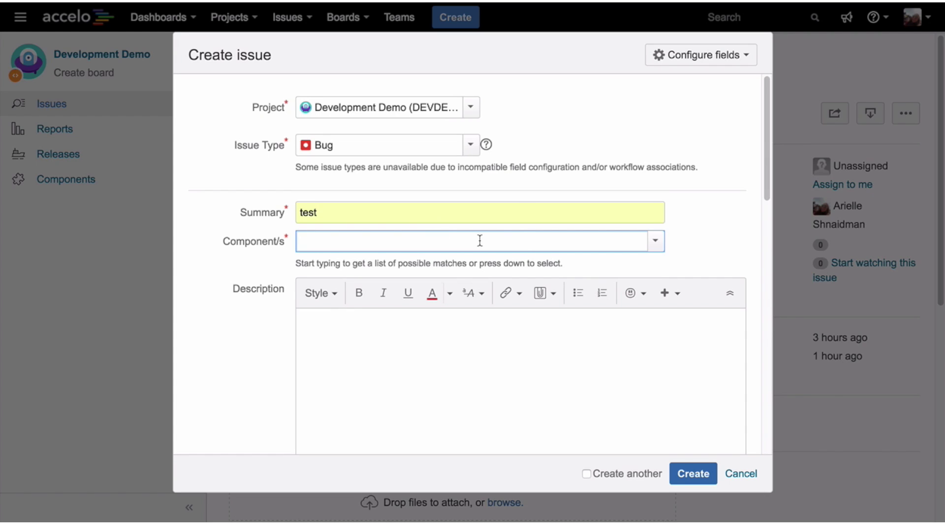
{"action": "left_click", "coordinate": [658, 241]}
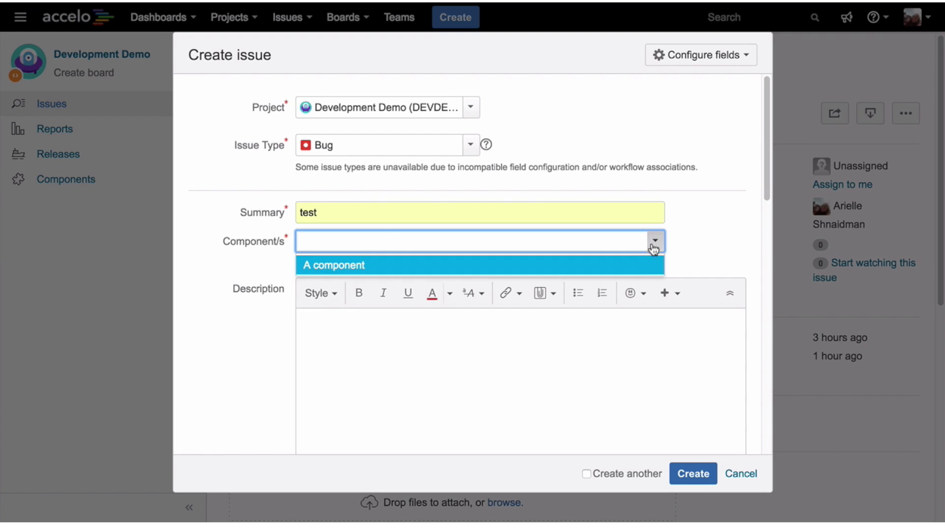
{"action": "left_click", "coordinate": [648, 266]}
{"action": "left_click", "coordinate": [612, 382]}
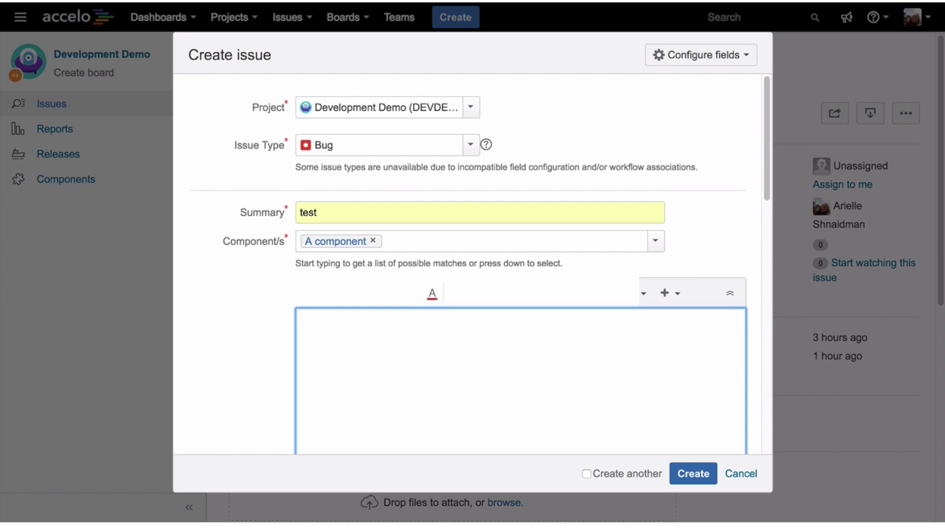
{"action": "type", "text": "test"}
{"action": "left_click_drag", "start_coordinate": [764, 193], "coordinate": [701, 439]}
Step: Link the issue to the Accelo item Task 3 and create it
{"action": "left_click", "coordinate": [613, 389]}
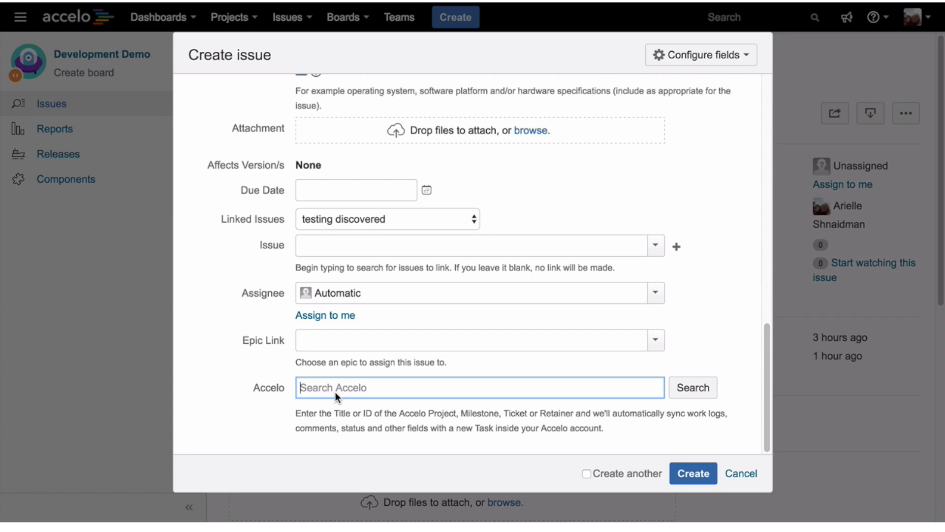
{"action": "type", "text": "task"}
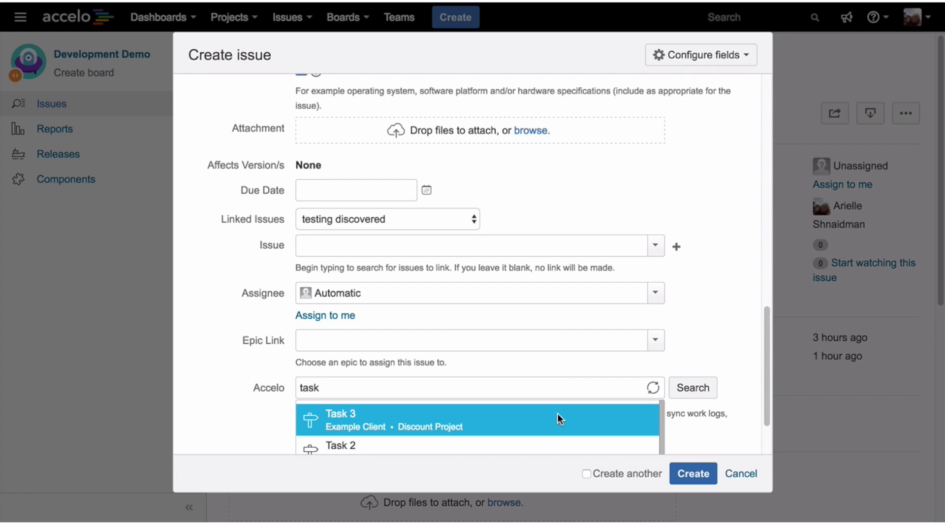
{"action": "left_click", "coordinate": [558, 415]}
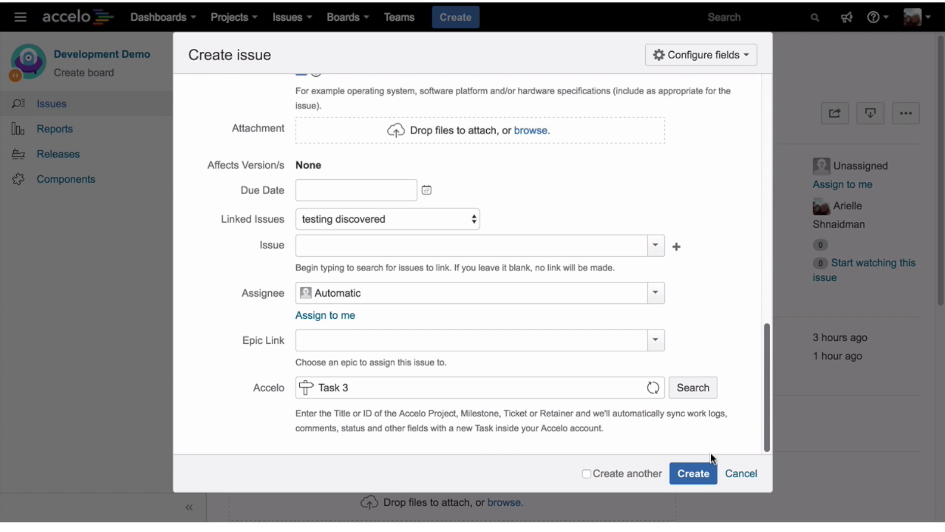
{"action": "left_click", "coordinate": [701, 474]}
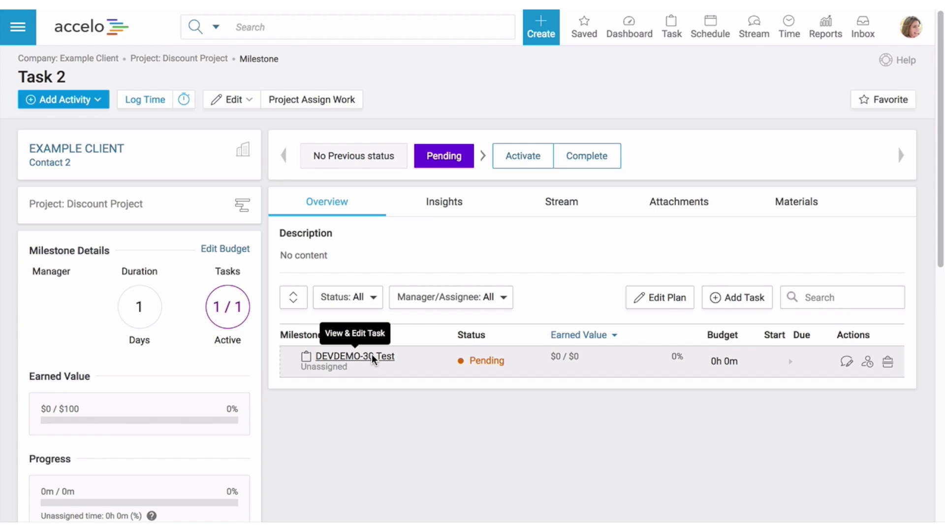
Step: Open the DEVDEMO-30 Test task and scroll through its JIRA details and synced comments
{"action": "left_click", "coordinate": [373, 359]}
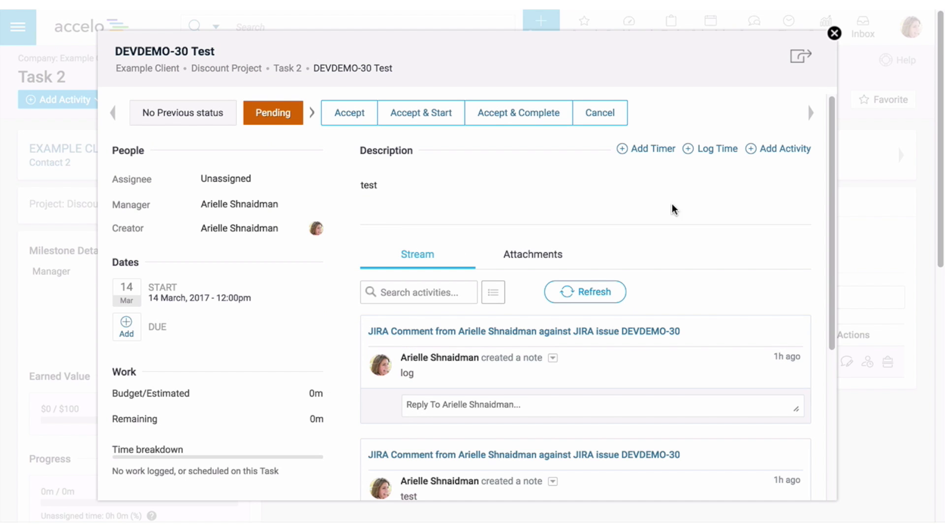
{"action": "scroll", "coordinate": [829, 197], "scroll_direction": "down", "scroll_amount": 5}
{"action": "scroll", "coordinate": [804, 357], "scroll_direction": "down", "scroll_amount": 2}
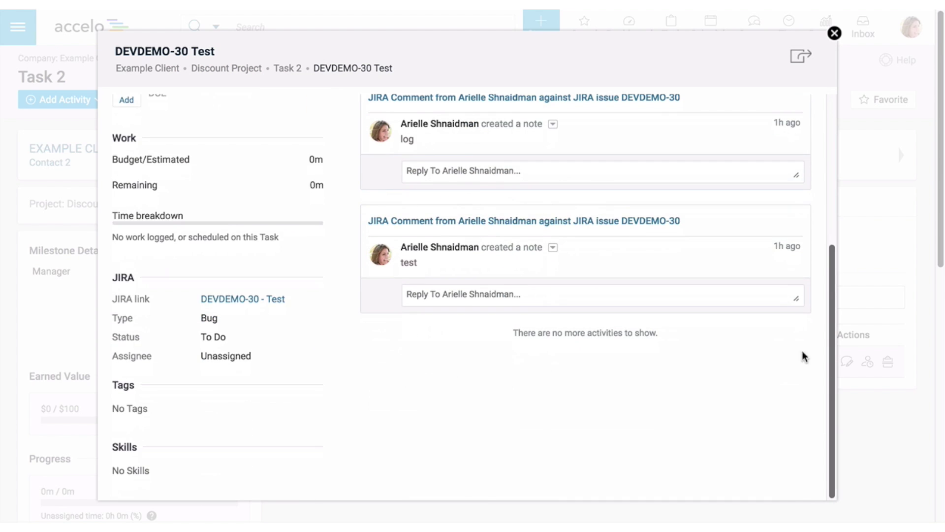
{"action": "scroll", "coordinate": [814, 273], "scroll_direction": "up", "scroll_amount": 5}
{"action": "scroll", "coordinate": [817, 217], "scroll_direction": "up", "scroll_amount": 2}
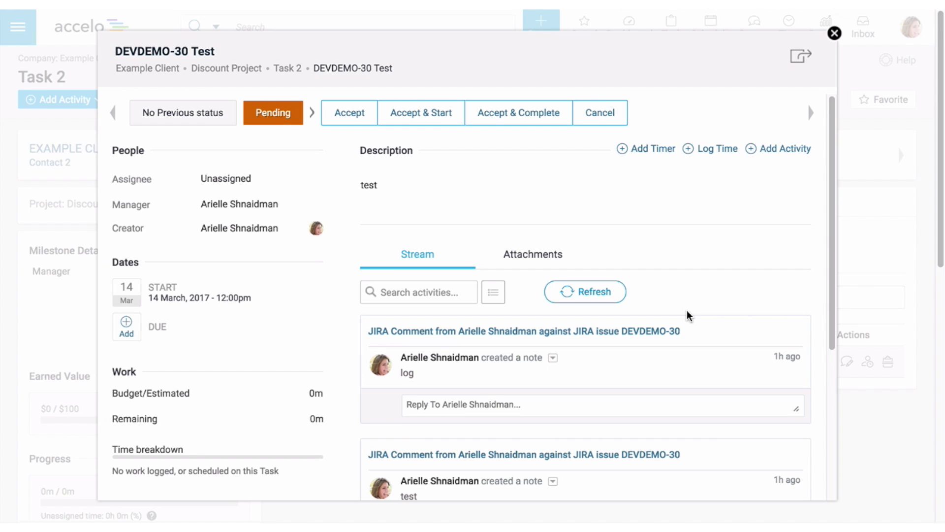
{"action": "left_click_drag", "start_coordinate": [830, 153], "coordinate": [815, 246]}
{"action": "scroll", "coordinate": [793, 297], "scroll_direction": "down", "scroll_amount": 2}
{"action": "scroll", "coordinate": [793, 298], "scroll_direction": "up", "scroll_amount": 5}
Step: Close the DEVDEMO-30 task details to return to the Task 2 milestone
{"action": "left_click", "coordinate": [831, 34]}
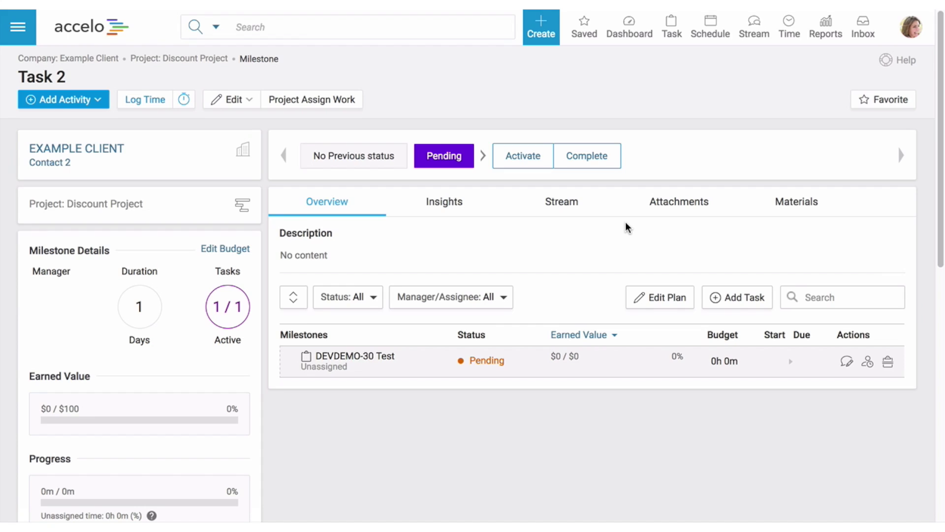